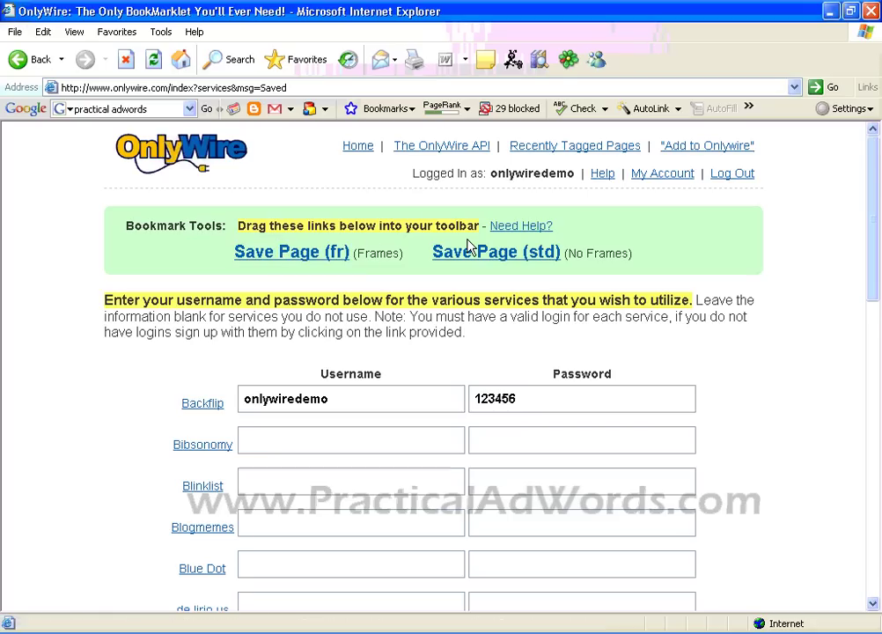
Look through the help page on adding bookmark tools, then go back to the services settings page
left_click(519, 231)
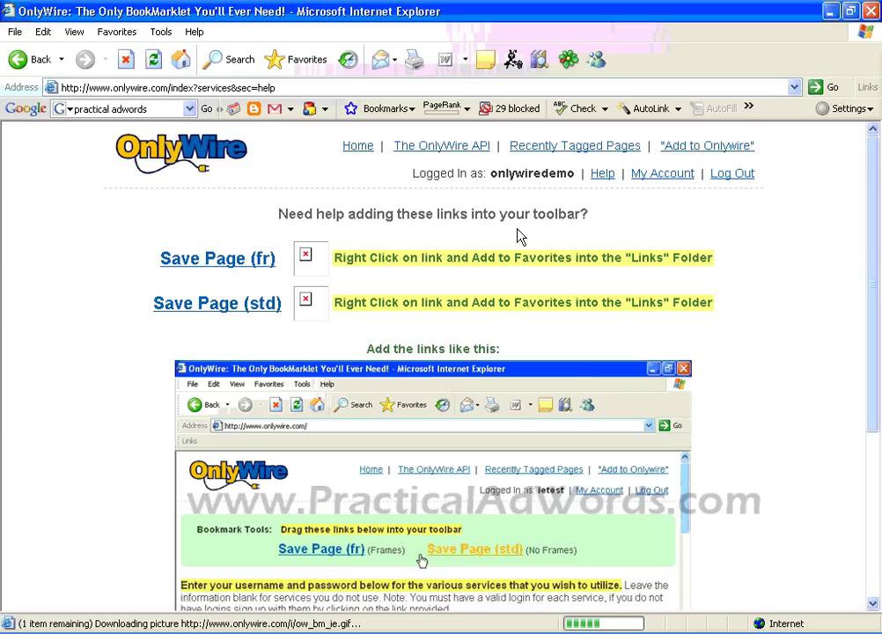
scroll(874, 335, "down", 4)
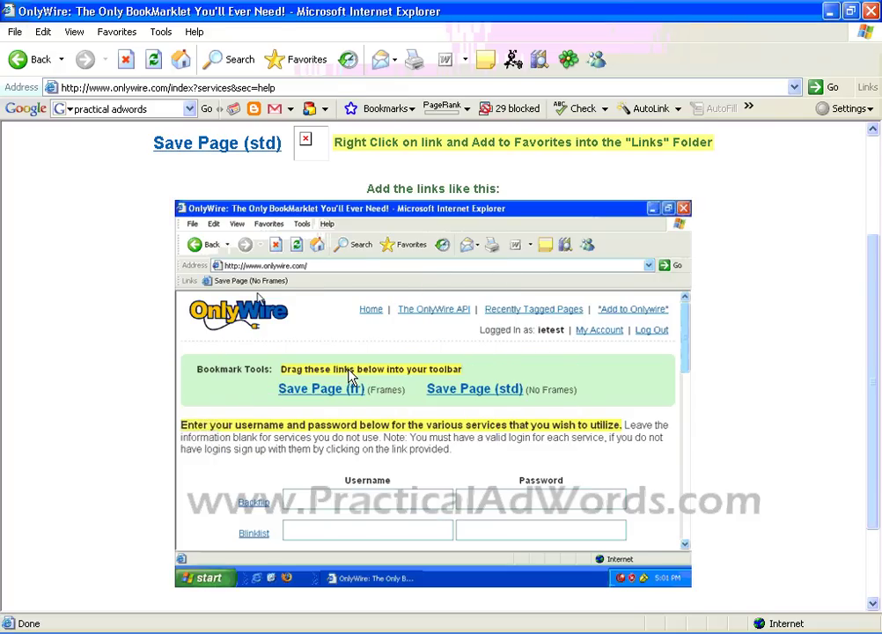
left_click_drag(876, 377, 876, 322)
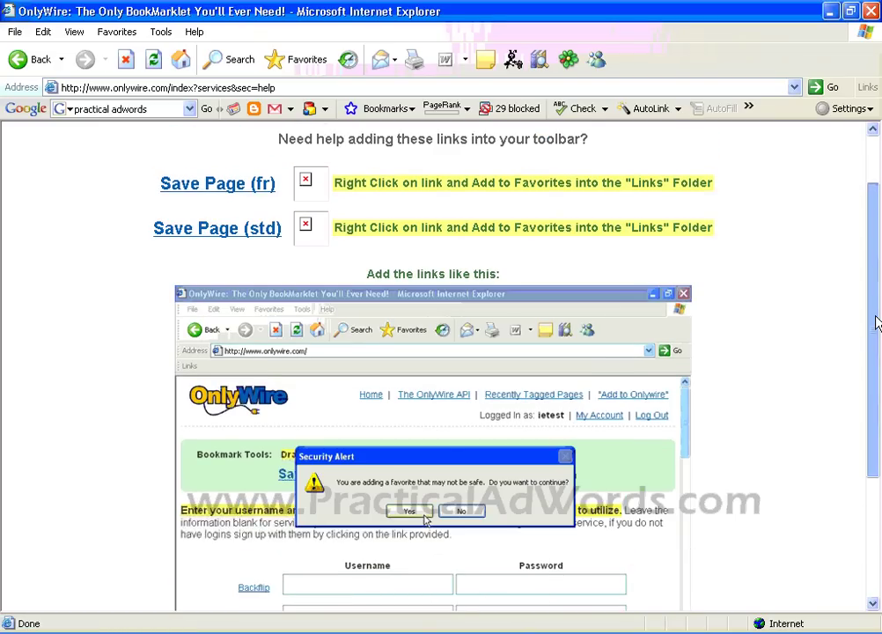
left_click_drag(877, 321, 876, 262)
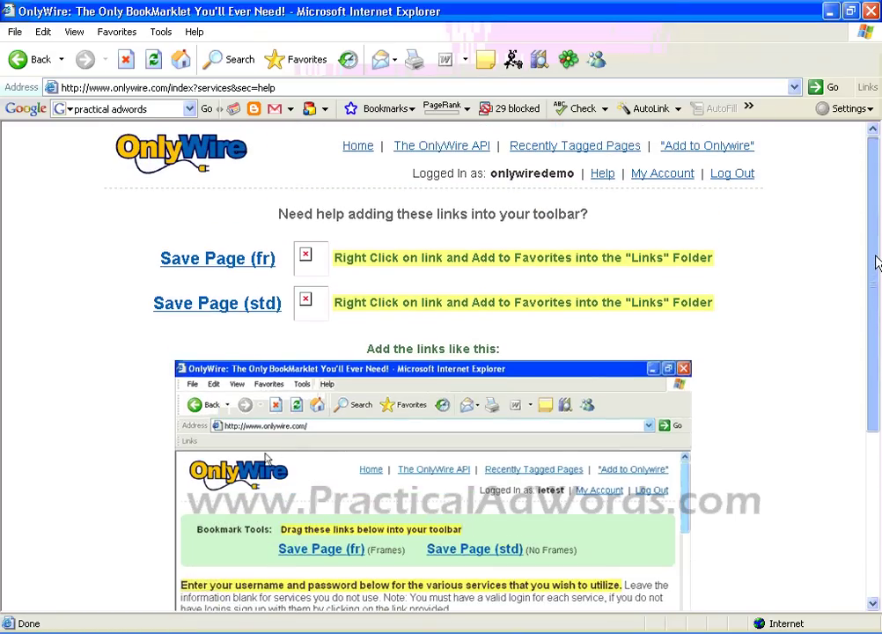
left_click(21, 62)
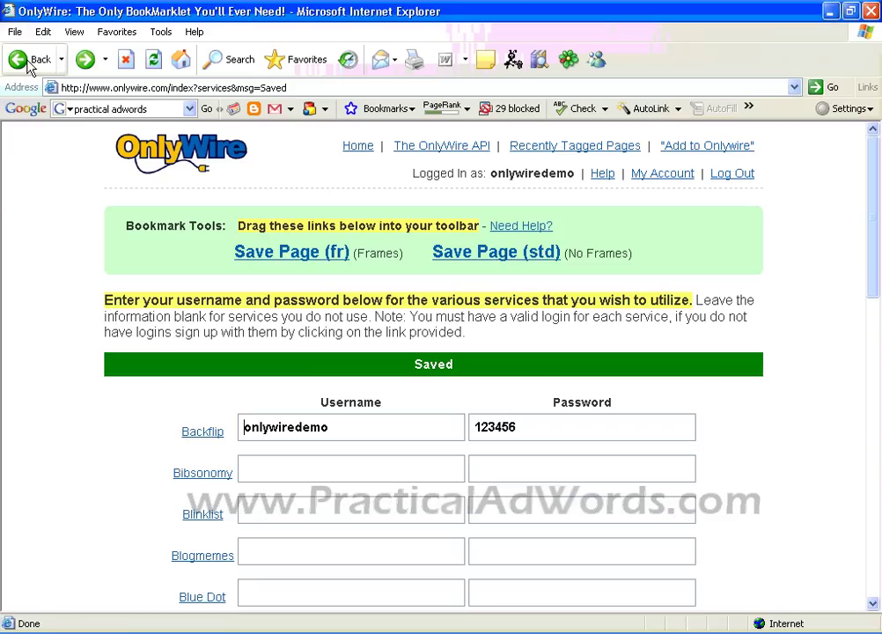
Add the Save Page (fr) link to Favorites as 'Save Page (Frames)' inside a new 'onlywire.com' folder
right_click(258, 257)
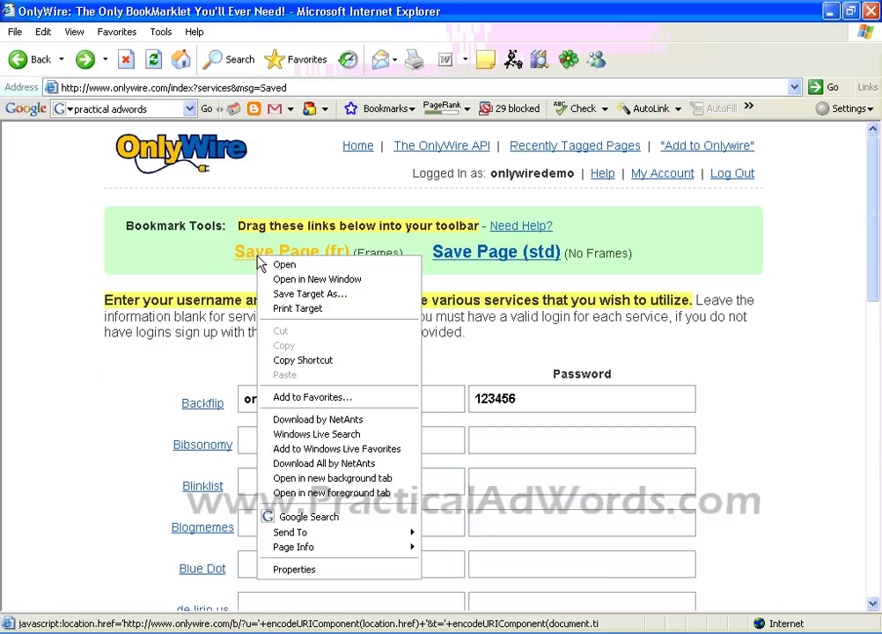
left_click(325, 400)
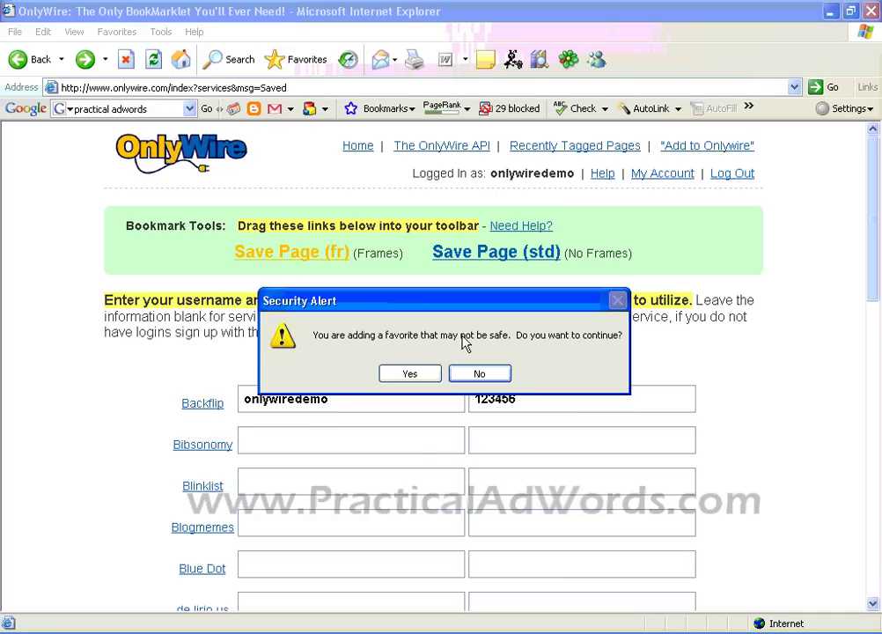
left_click(410, 373)
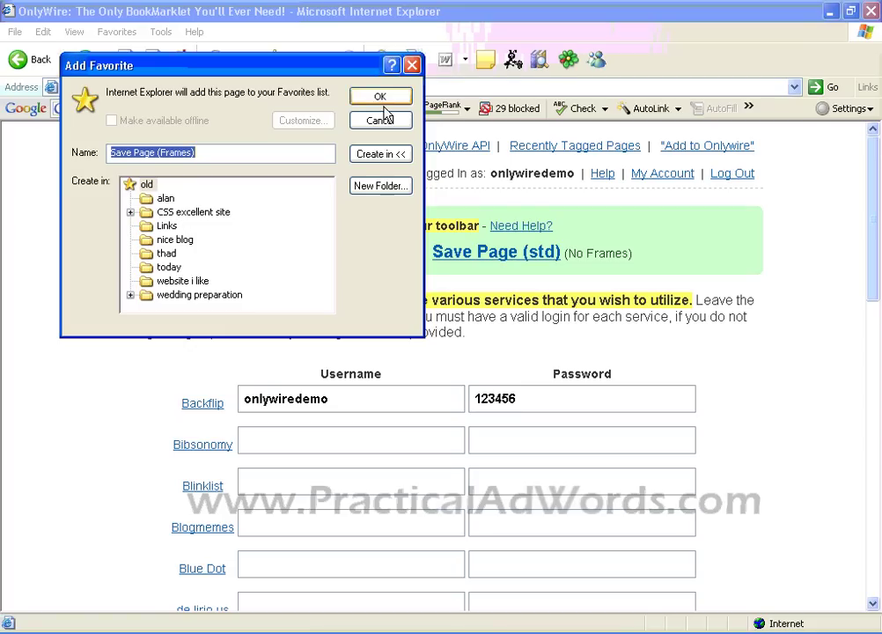
left_click(381, 97)
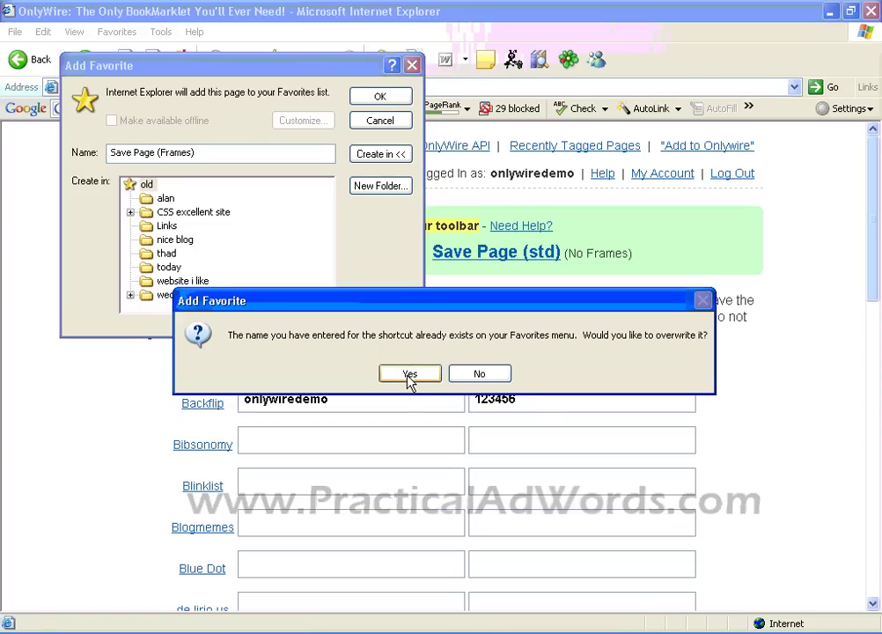
left_click(467, 377)
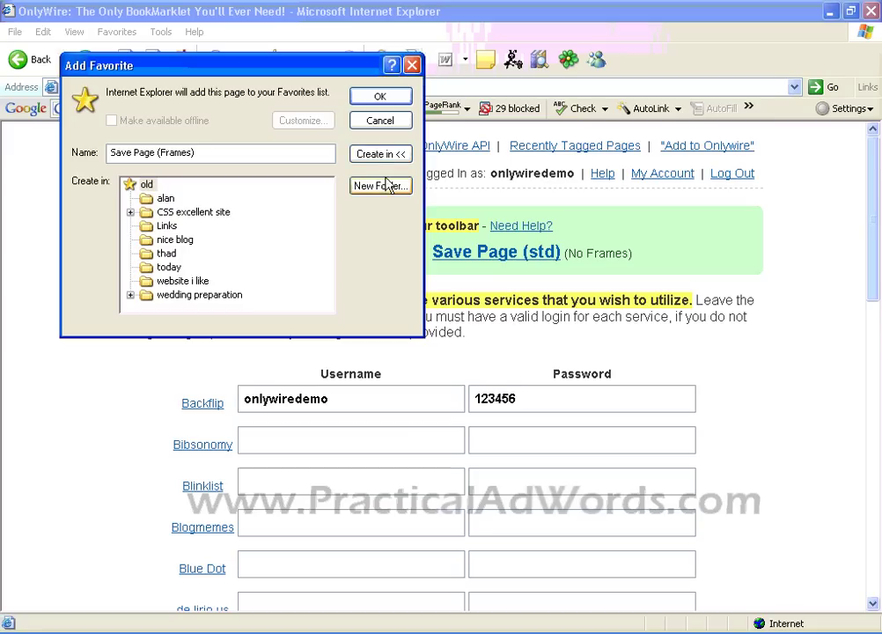
left_click(386, 187)
type("onlywire.com")
key("Return")
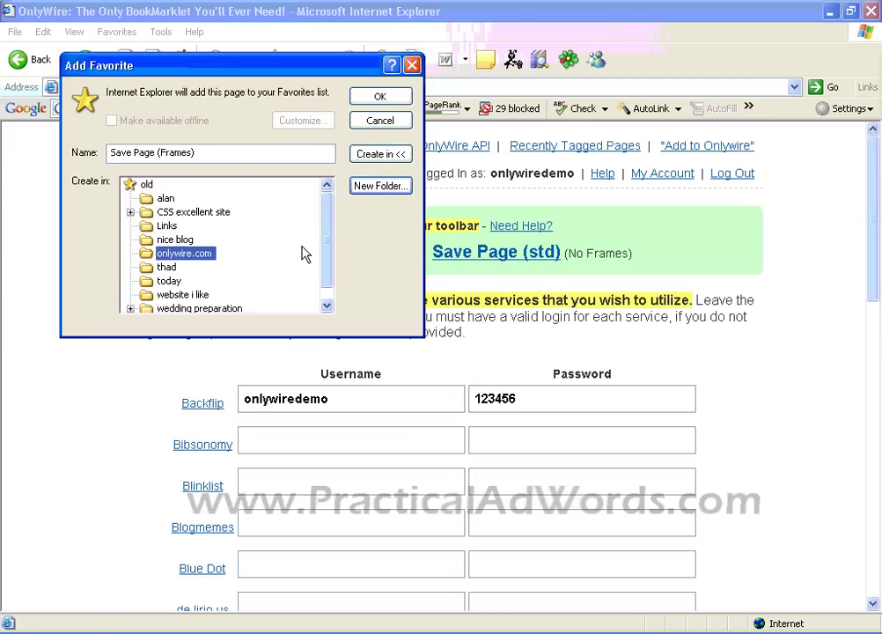
left_click(381, 99)
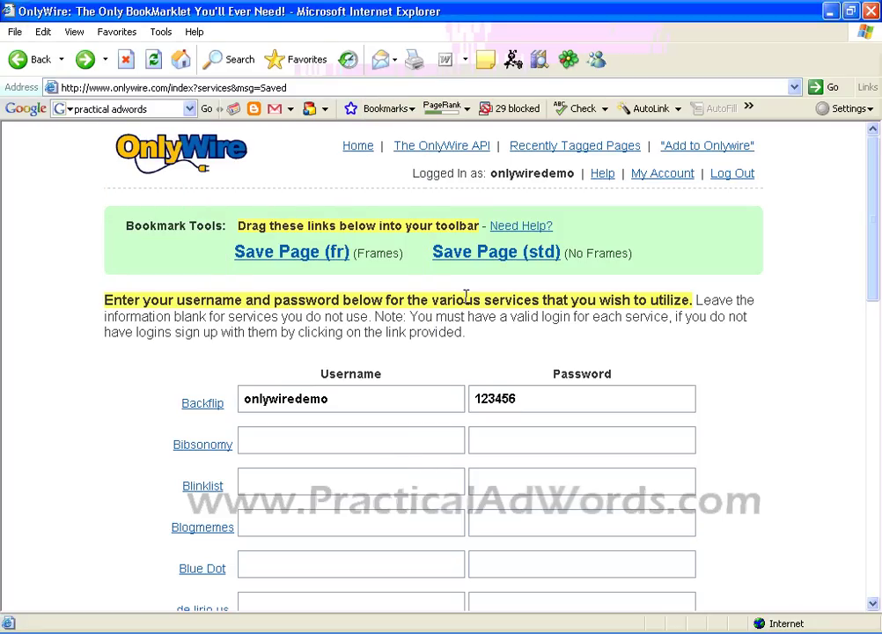
Log out of OnlyWire and open practicaladwords.com from a Google search for 'practical adwords'
left_click(738, 178)
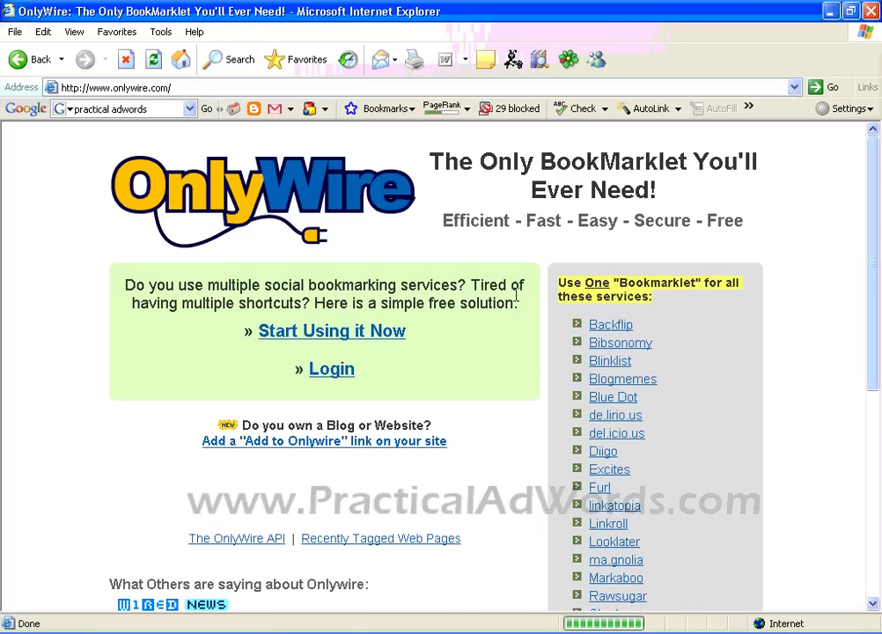
left_click(208, 111)
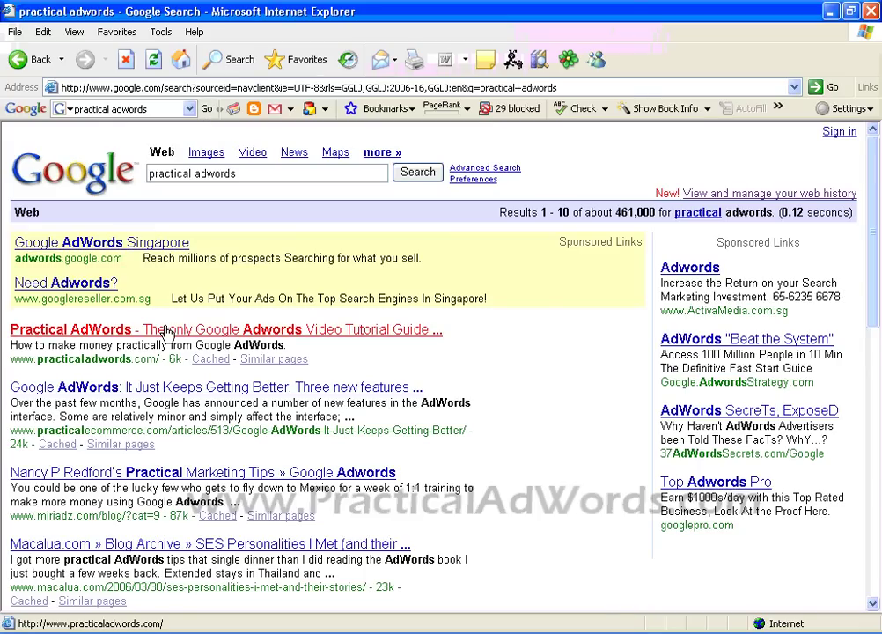
left_click(167, 332)
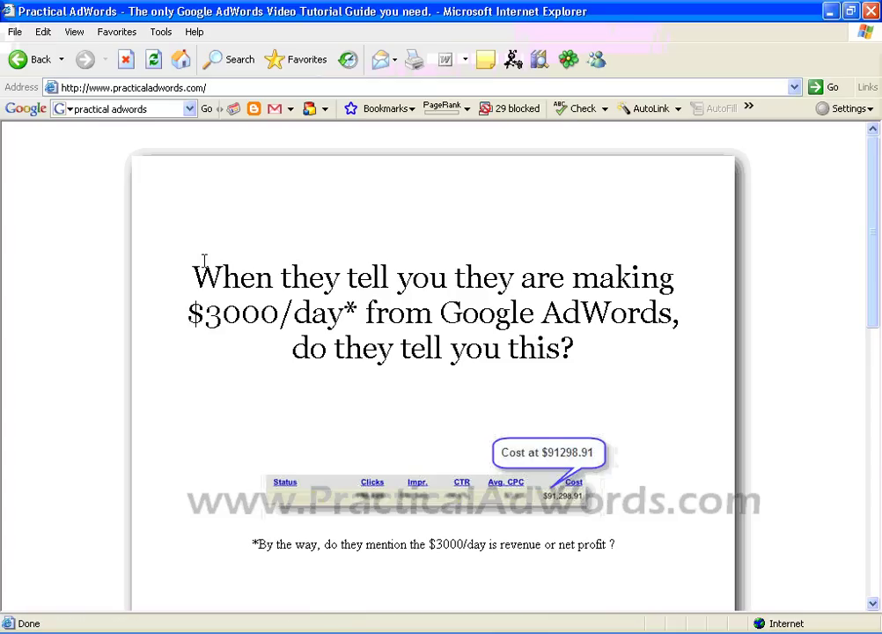
mouse_move(881, 155)
left_mouse_down()
mouse_move(881, 406)
mouse_move(881, 150)
left_mouse_up()
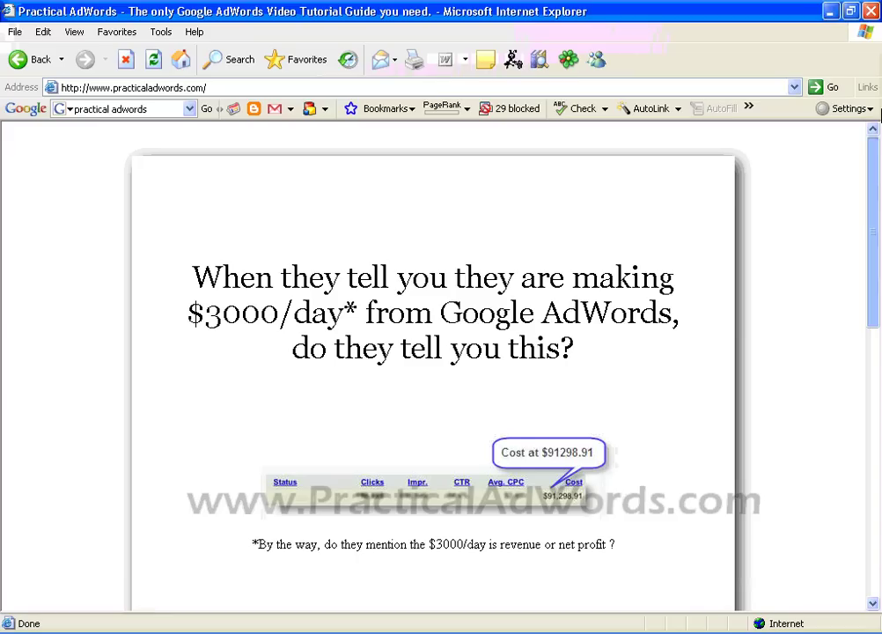
Sort Favorites by name and run Save Page (Frames) from the onlywire.com folder
left_click(118, 33)
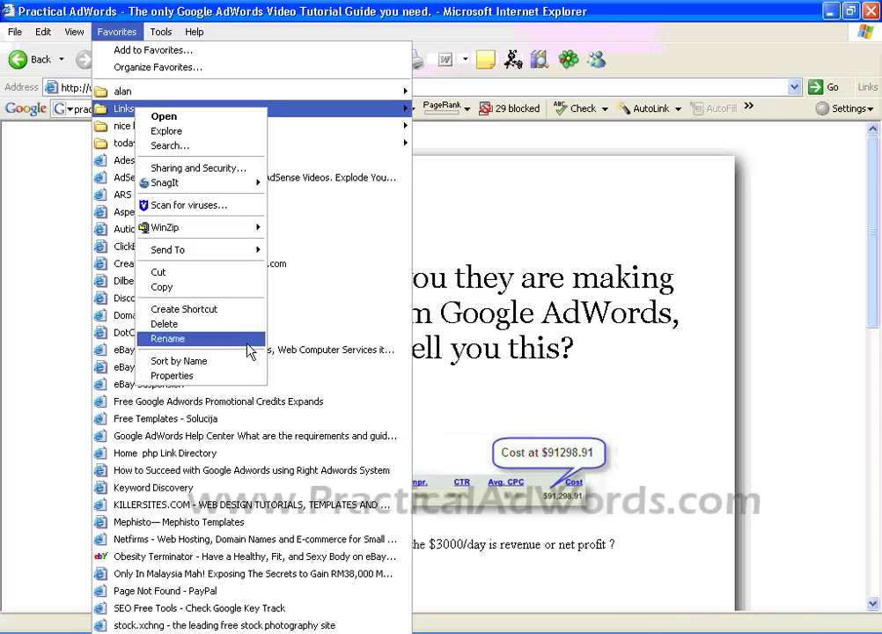
left_click(236, 362)
mouse_move(248, 165)
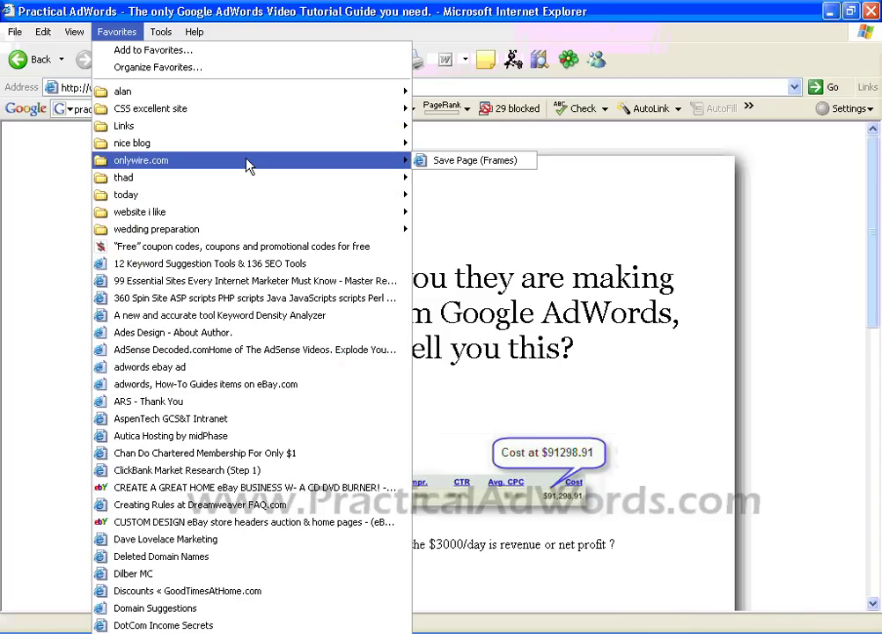
left_click(484, 170)
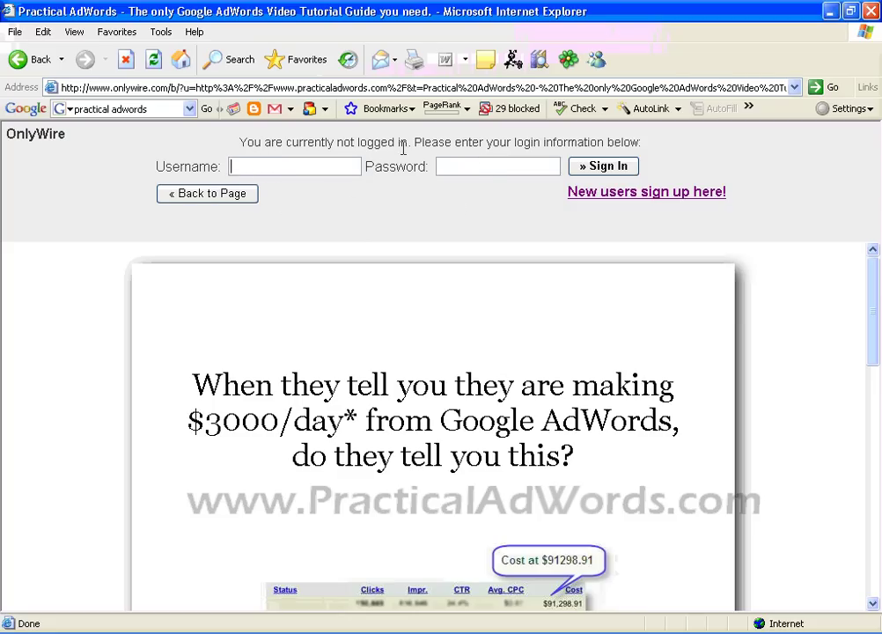
Sign in to OnlyWire with the account's username and password, then bookmark the page tagged 'Adwords video tutorial'
left_click(316, 166)
type("onlywiredemo")
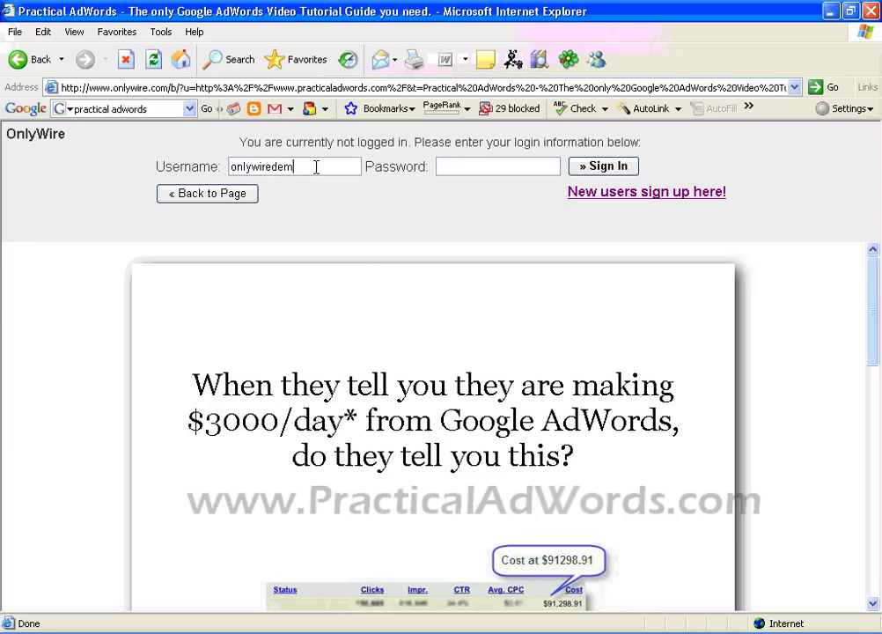
left_click(448, 166)
type("********")
left_click(613, 166)
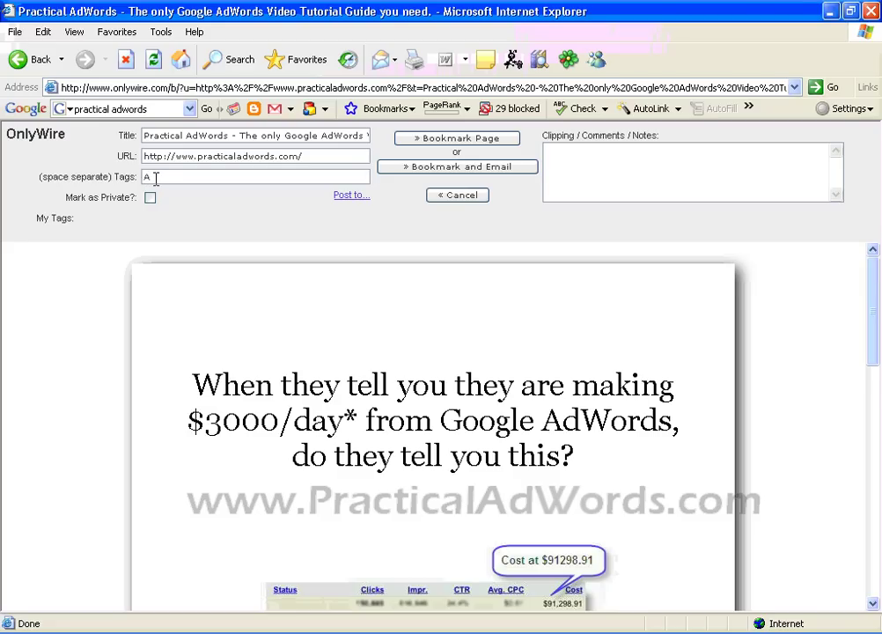
type("words video tutorial")
left_click(491, 146)
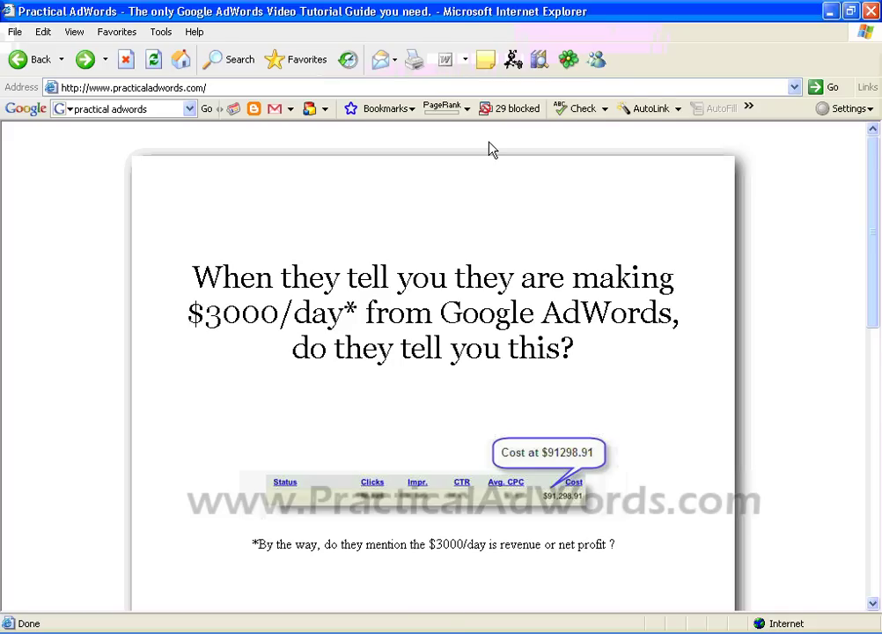
left_click(172, 88)
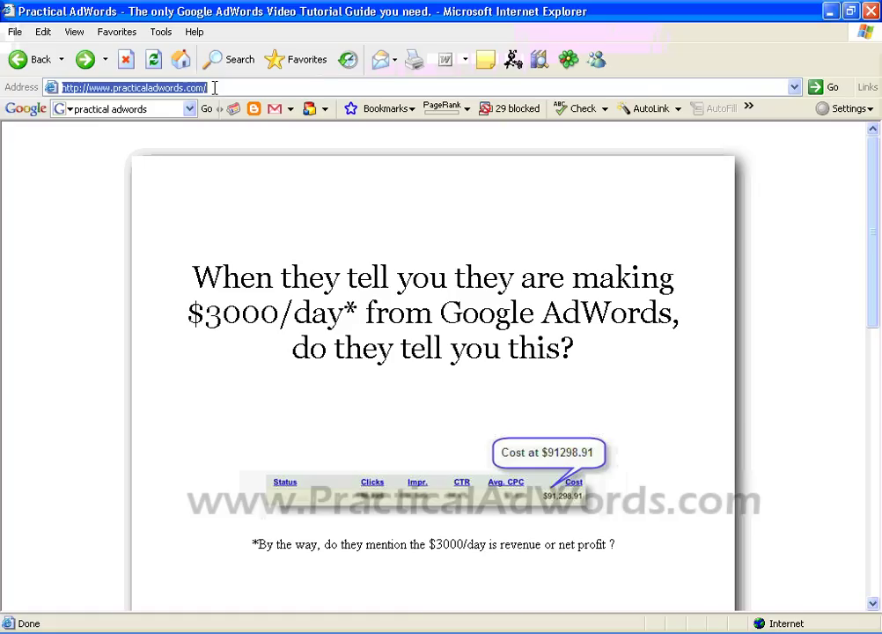
left_click_drag(114, 87, 181, 85)
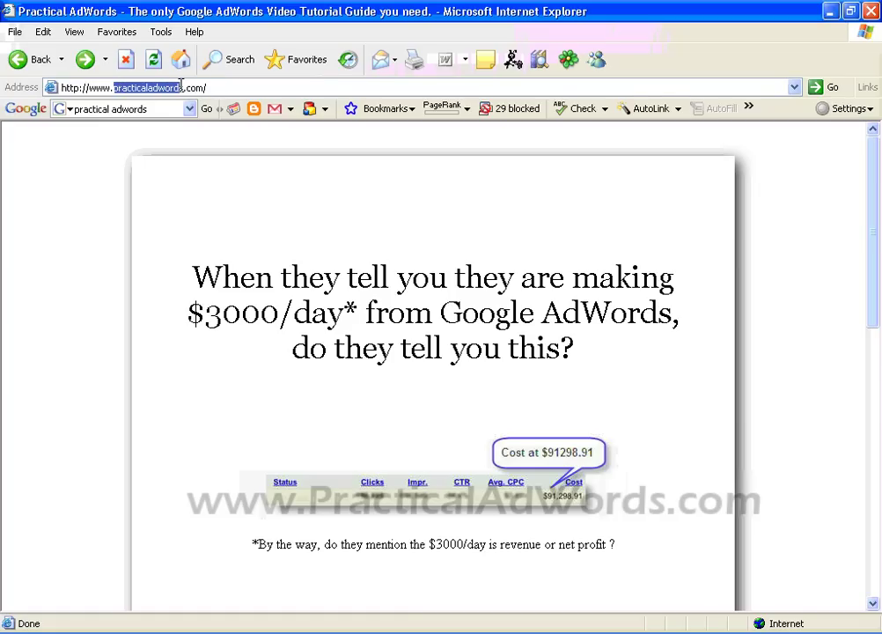
key("BackSpace")
type("b")
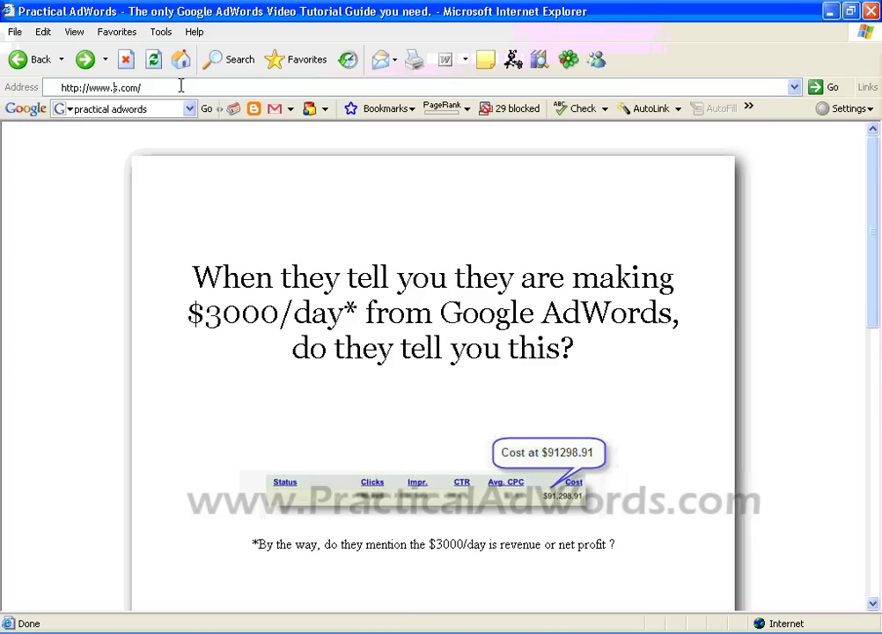
type("a")
type("flip")
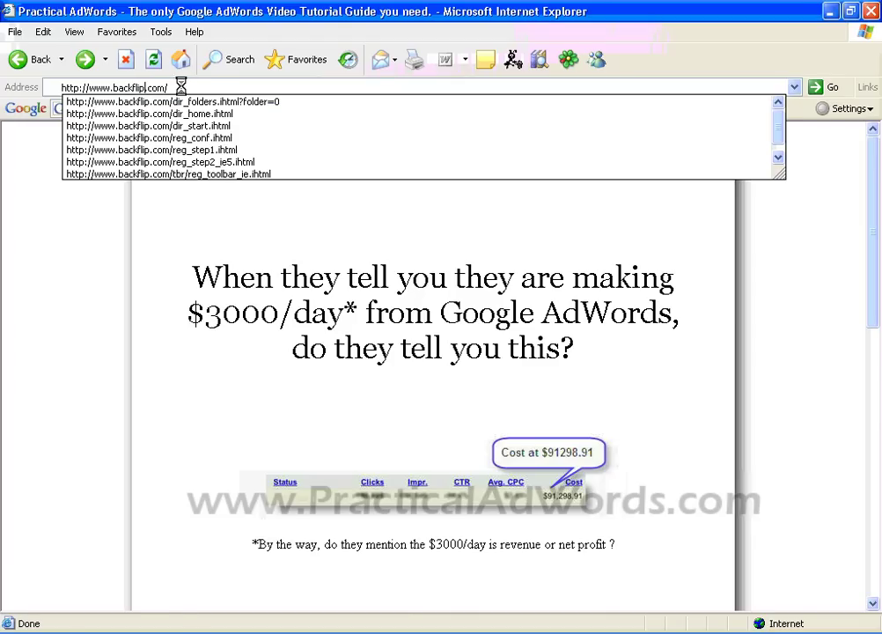
key("Return")
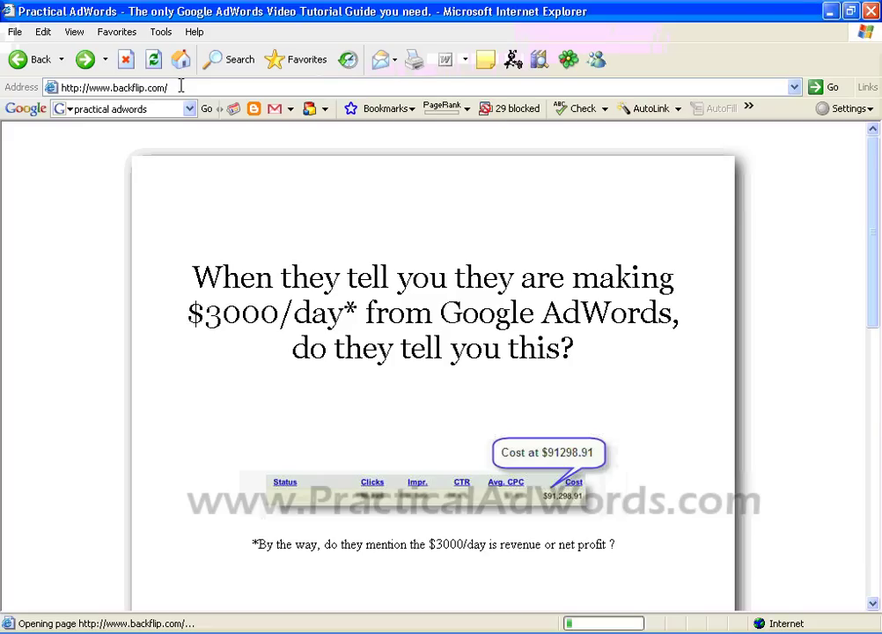
Log in to Backflip's Member Login with the demo account's user name and password
left_click(180, 204)
type("onlyw")
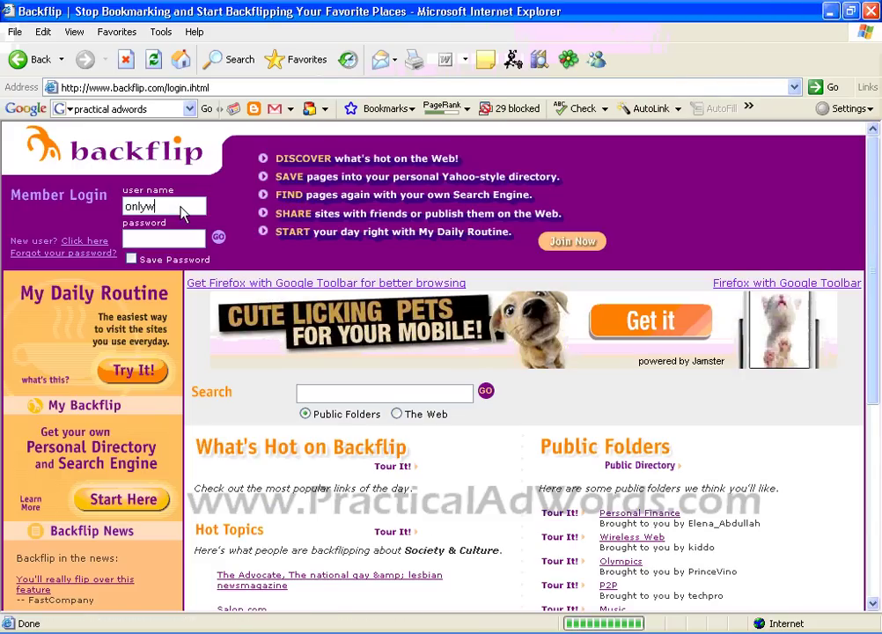
type("iredemo")
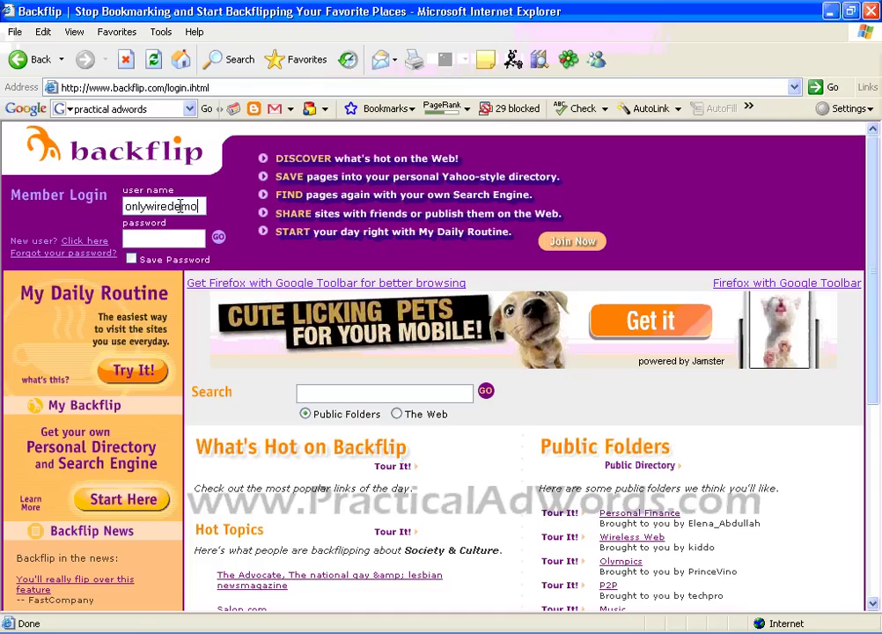
left_click(178, 232)
type("dem")
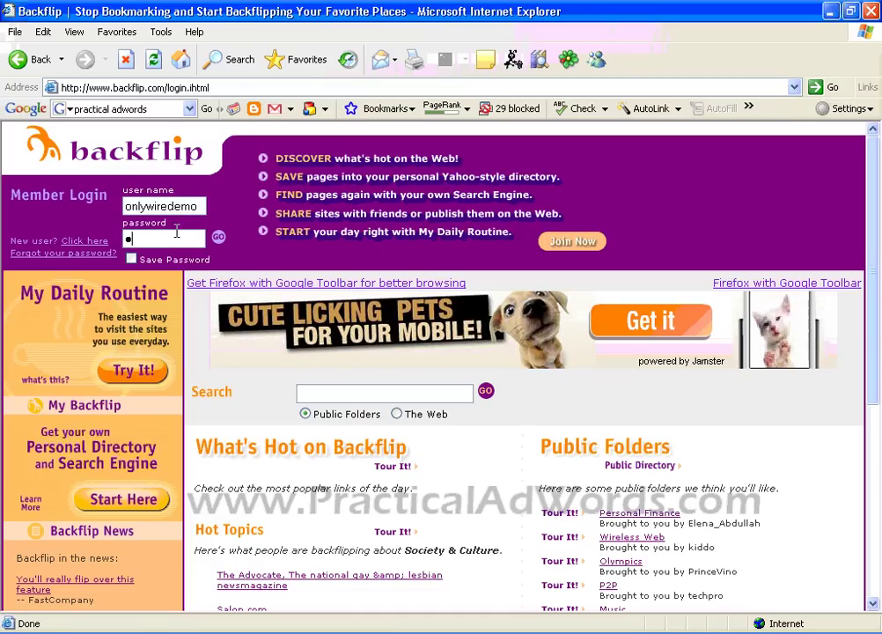
type("o12")
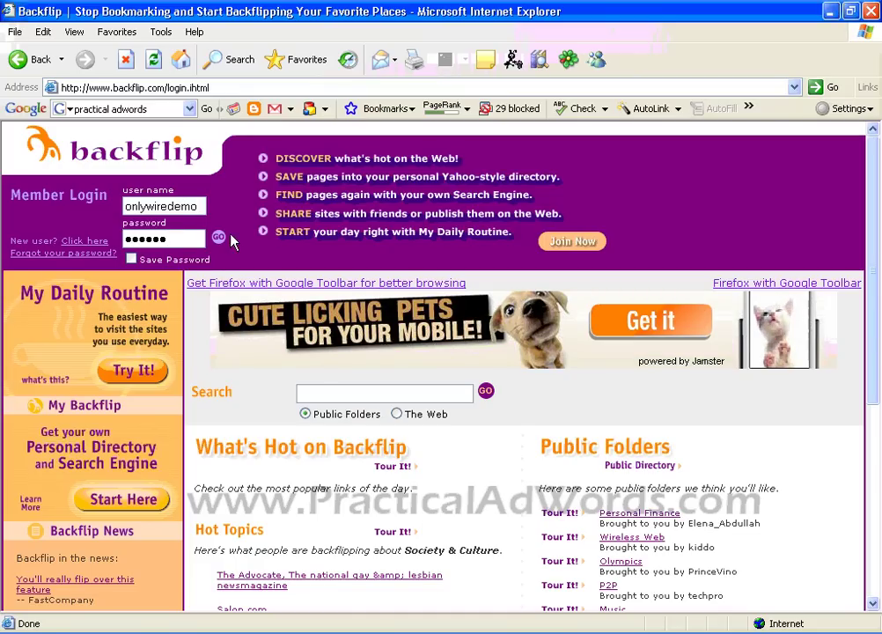
left_click(220, 241)
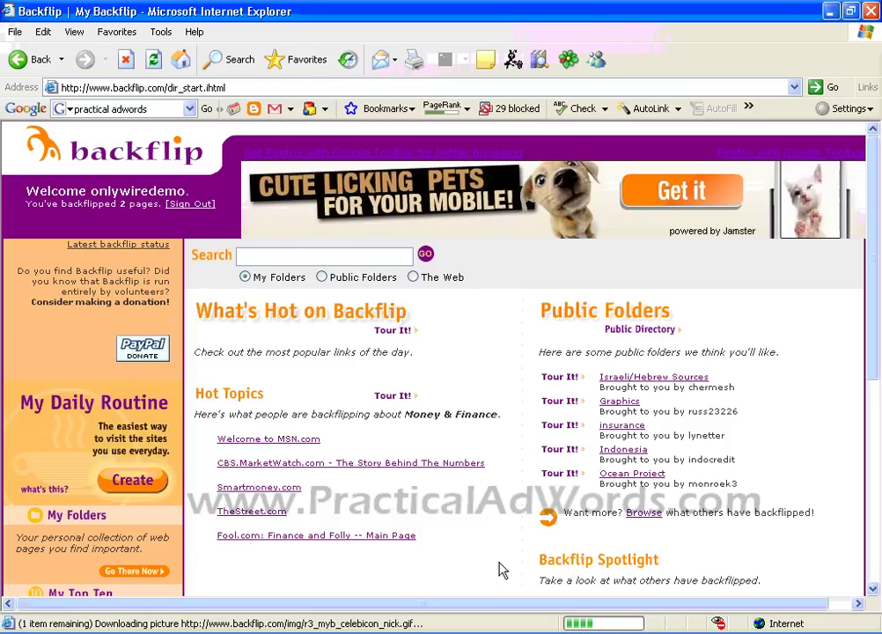
Go to My Folders and open the Everything Else folder
left_click(85, 520)
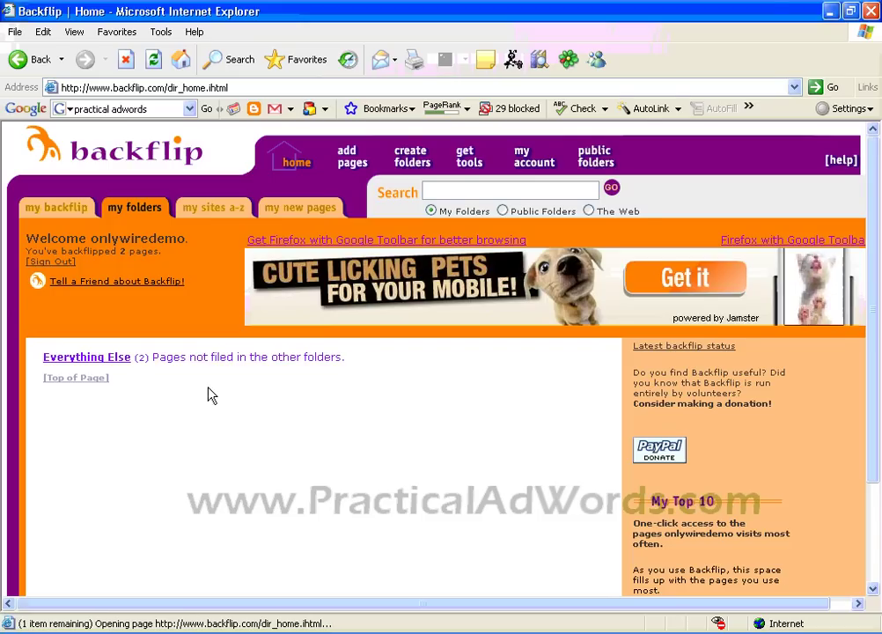
left_click(107, 363)
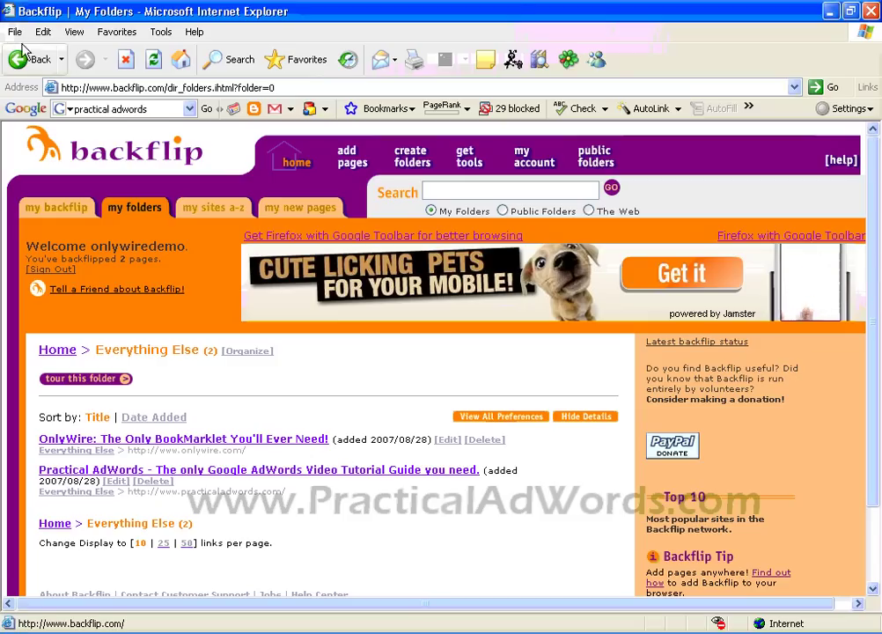
left_click(117, 32)
mouse_move(154, 161)
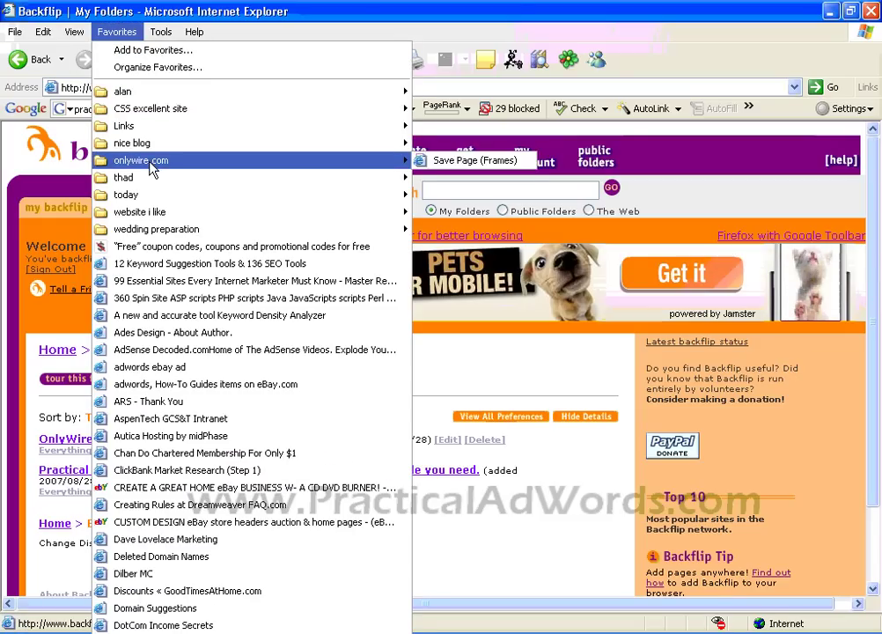
left_click(458, 162)
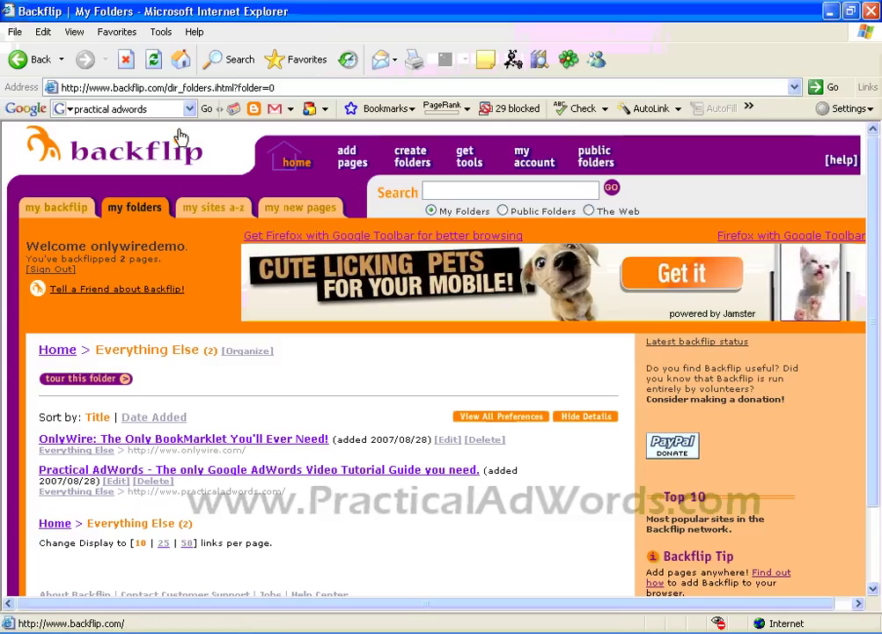
Load the onlywire.com home page through the address bar
left_click(97, 88)
left_click_drag(111, 88, 299, 108)
type("onlywe")
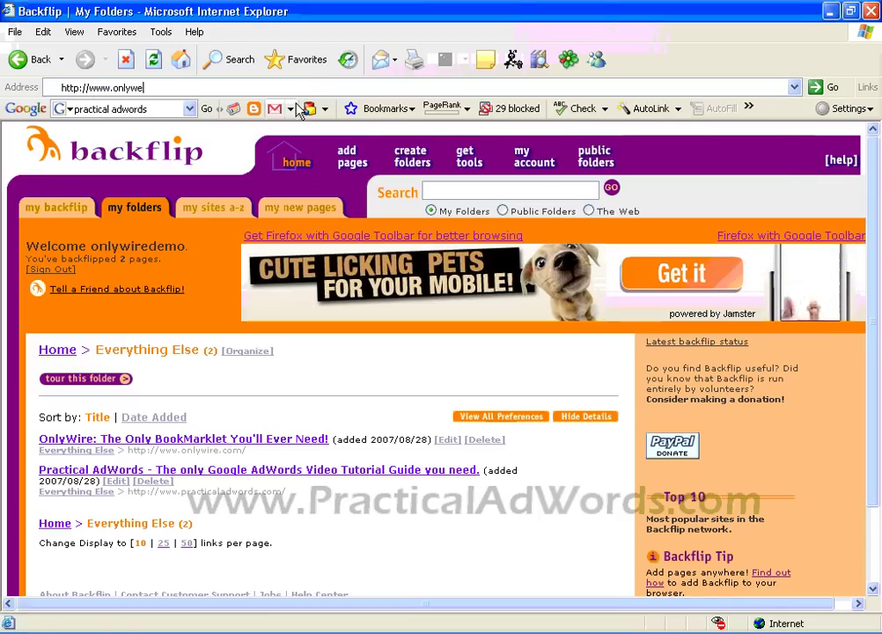
key("BackSpace")
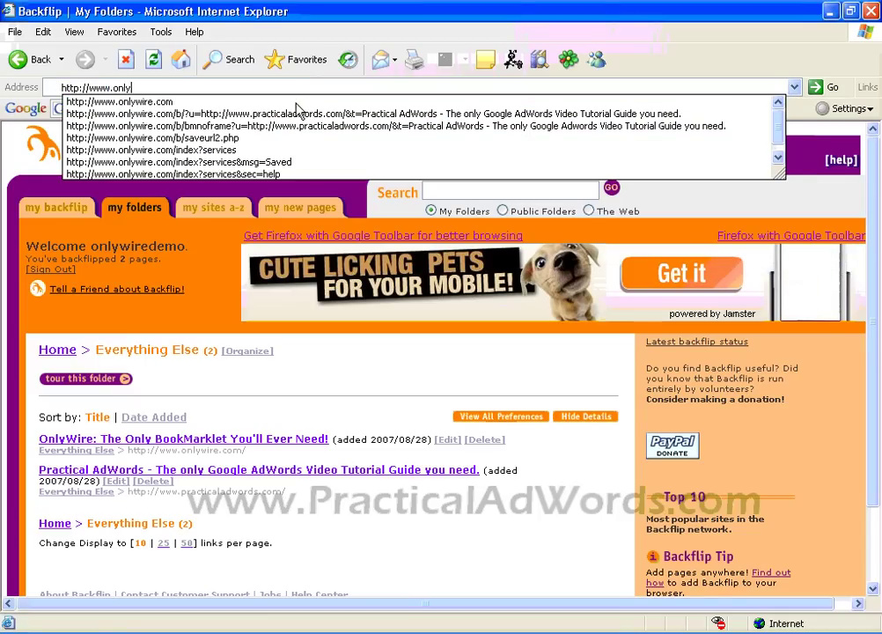
key("Down")
key("Return")
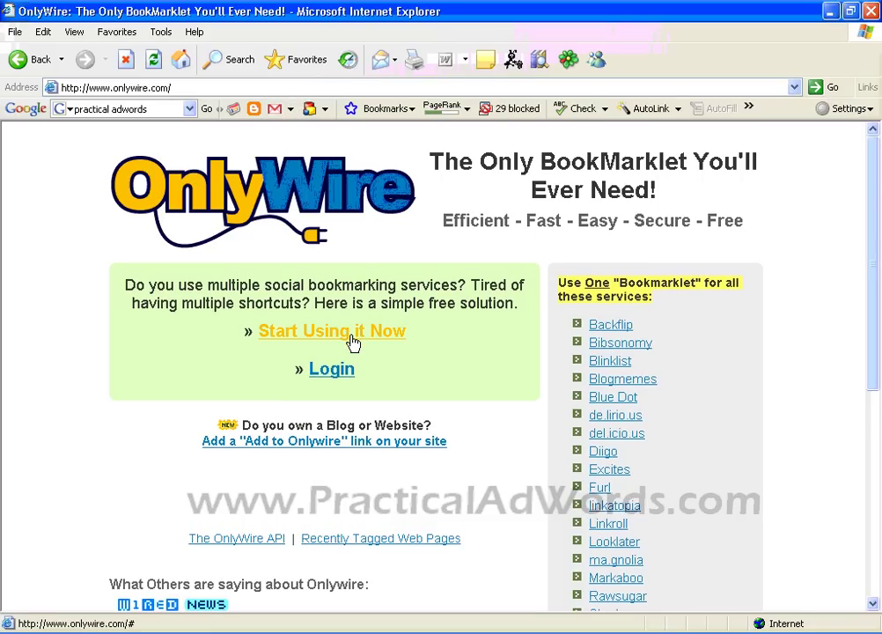
Open the OnlyWire login form and begin entering the account username
left_click(331, 368)
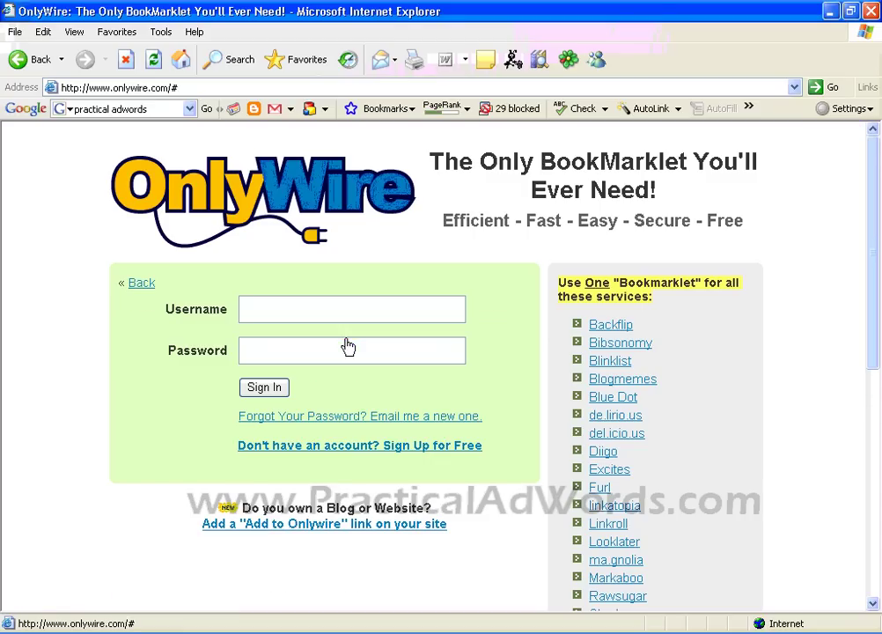
left_click(339, 310)
type("on")
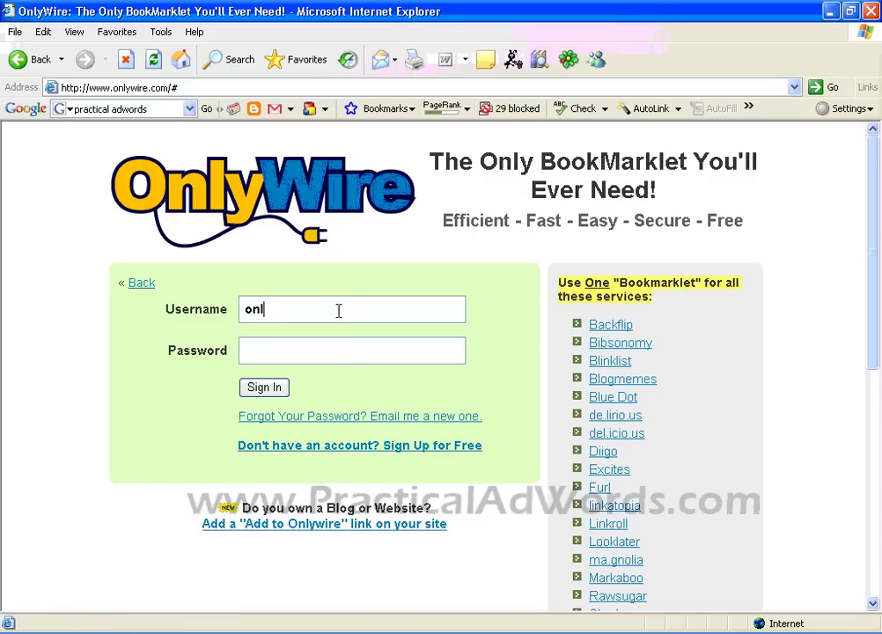
type("w")
key("BackSpace")
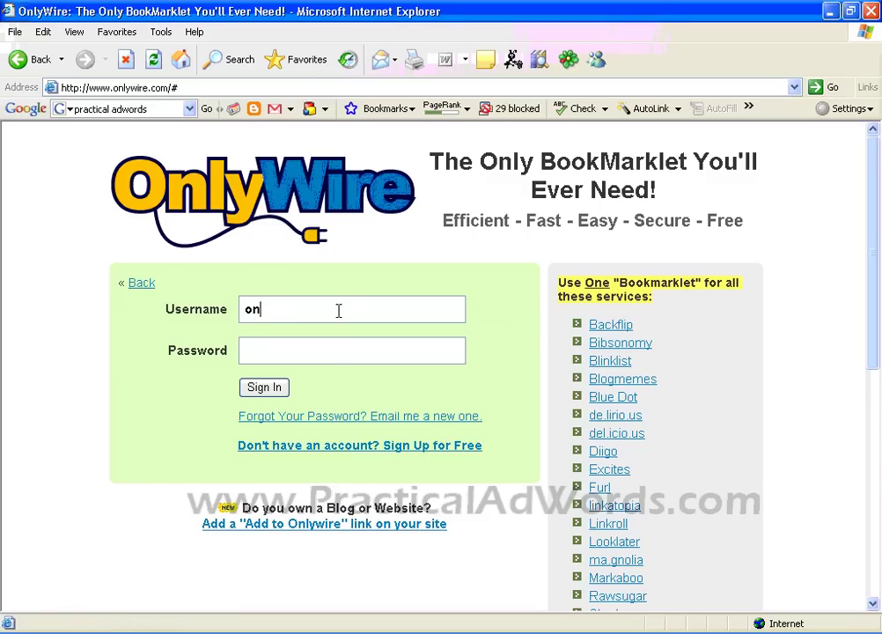
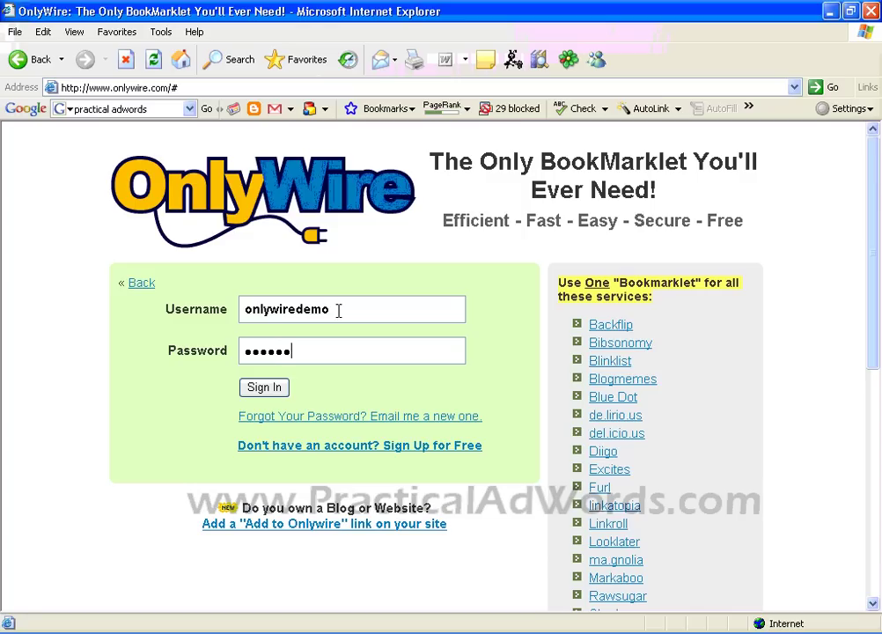
Sign in to the OnlyWire demo account and review the services form's saved Backflip login and blank fields
left_click(266, 392)
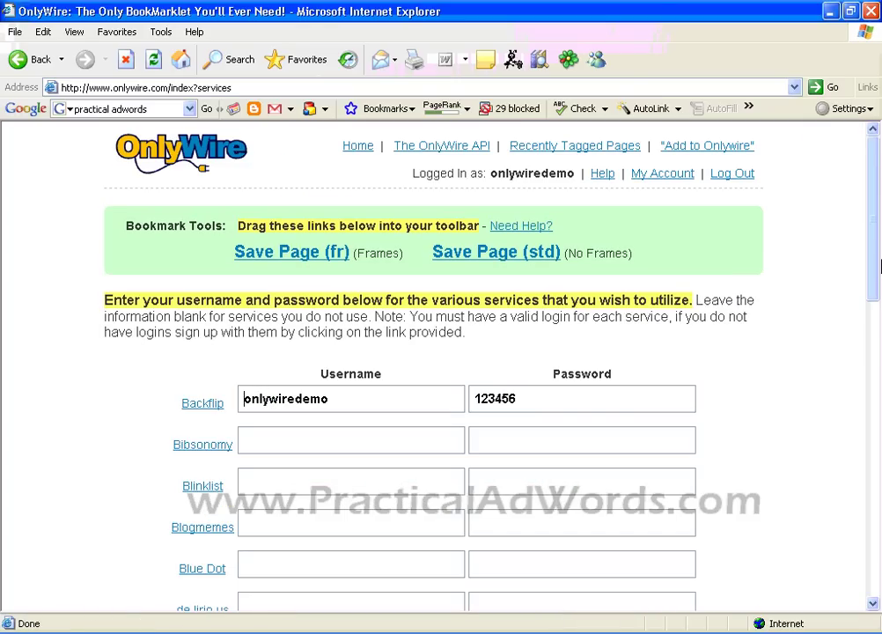
scroll(445, 345, "down", 3)
scroll(445, 345, "up", 3)
scroll(413, 427, "down", 3)
scroll(412, 427, "down", 10)
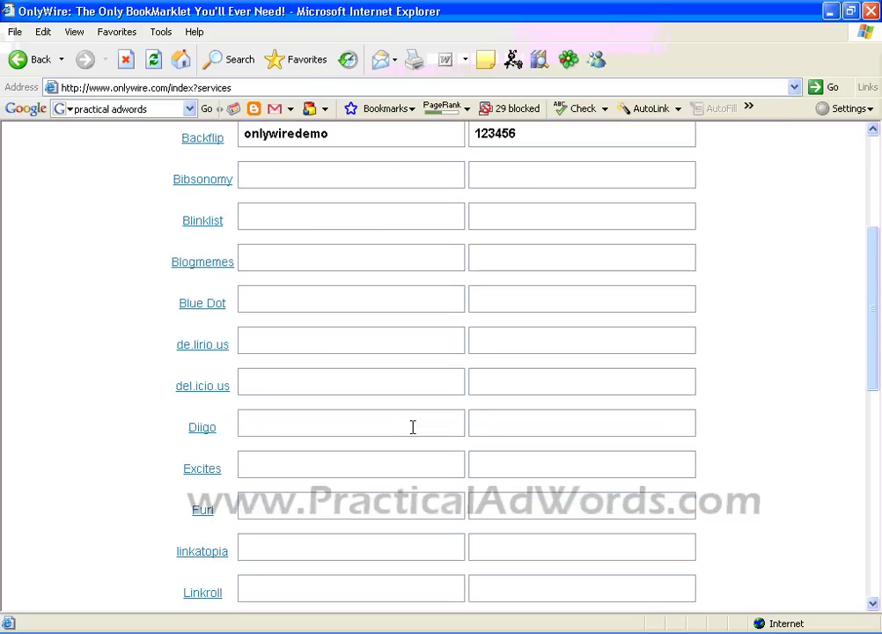
scroll(412, 427, "down", 4)
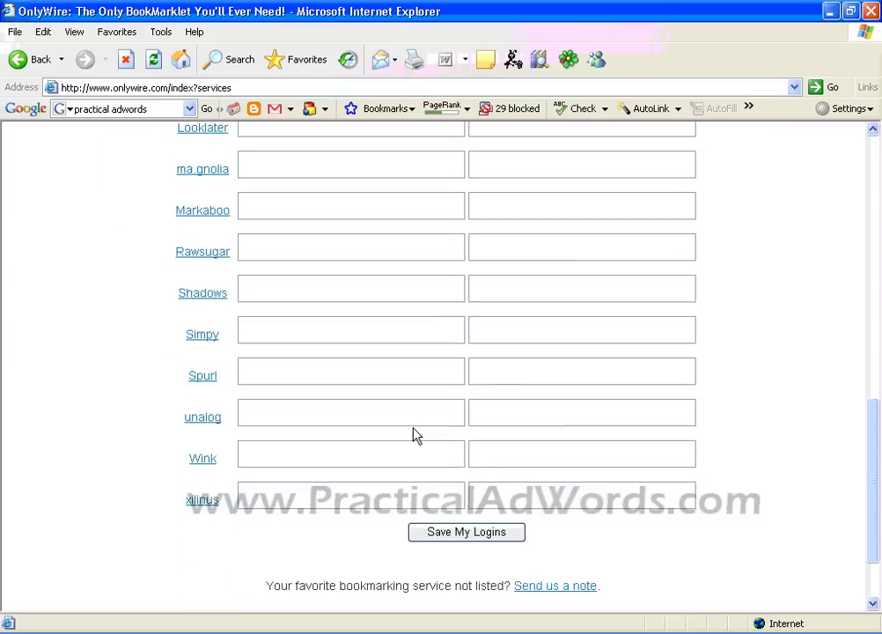
left_click_drag(877, 507, 878, 132)
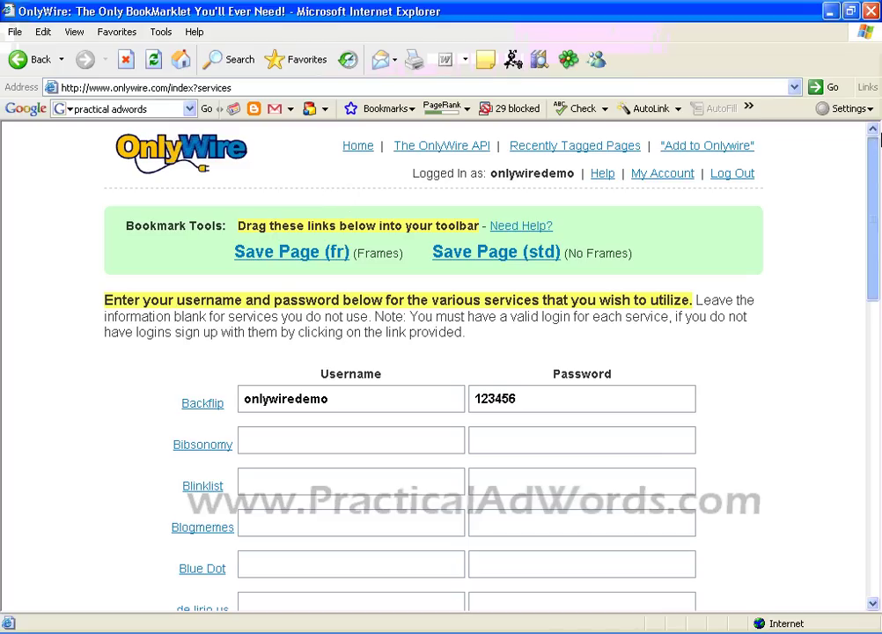
Search Google for 'practical adwords', open the Practical AdWords site, and look over its sign-up form
left_click(124, 88)
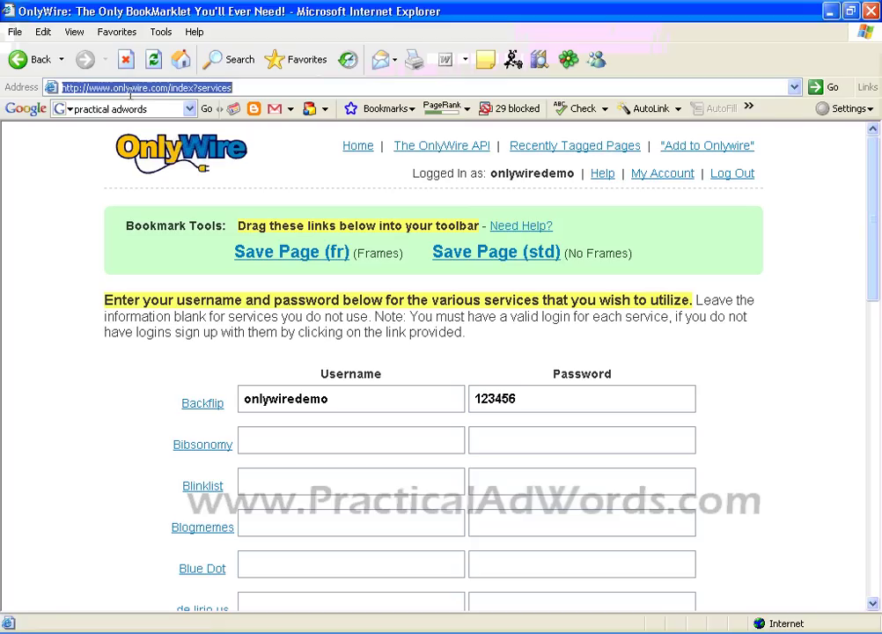
left_click(205, 110)
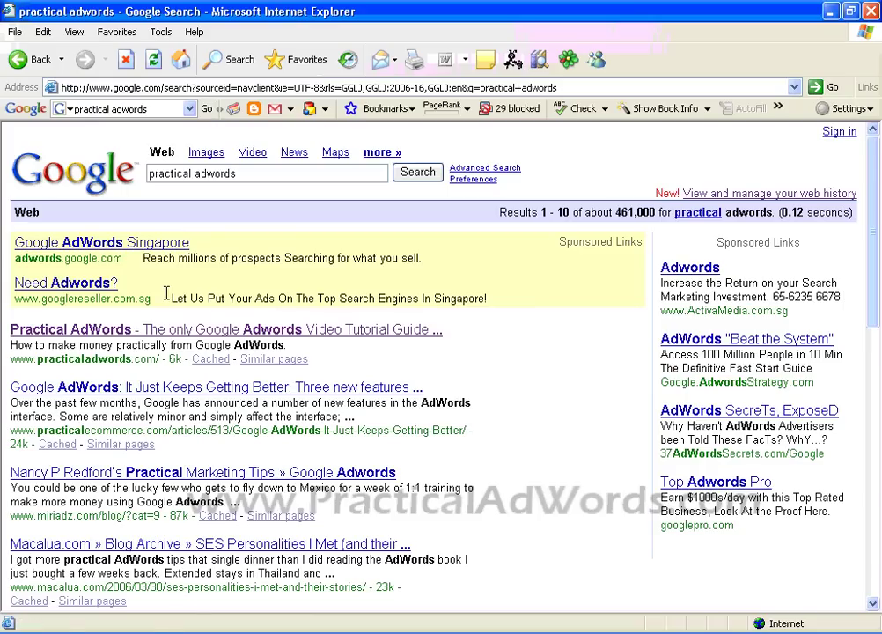
left_click(134, 330)
scroll(881, 387, "down", 7)
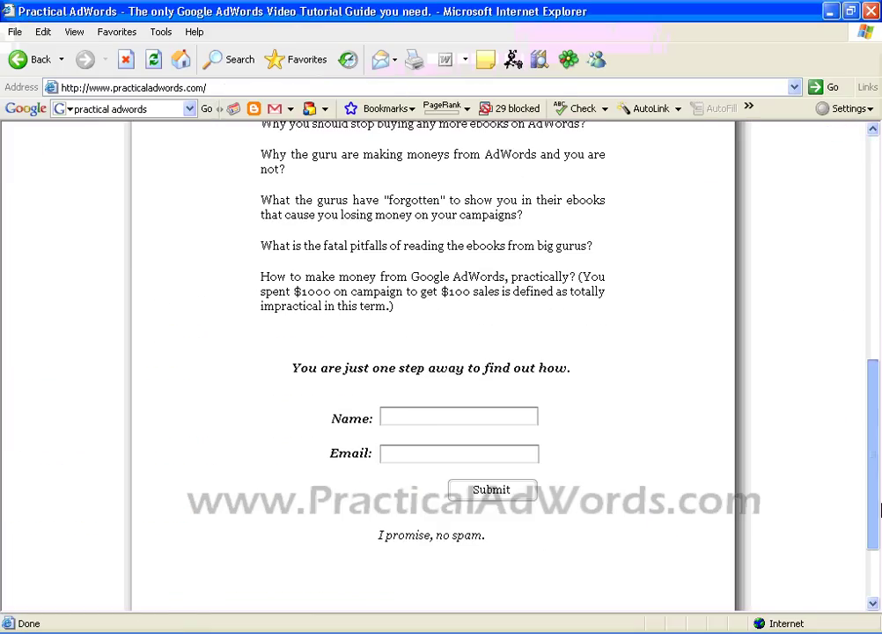
left_click(439, 443)
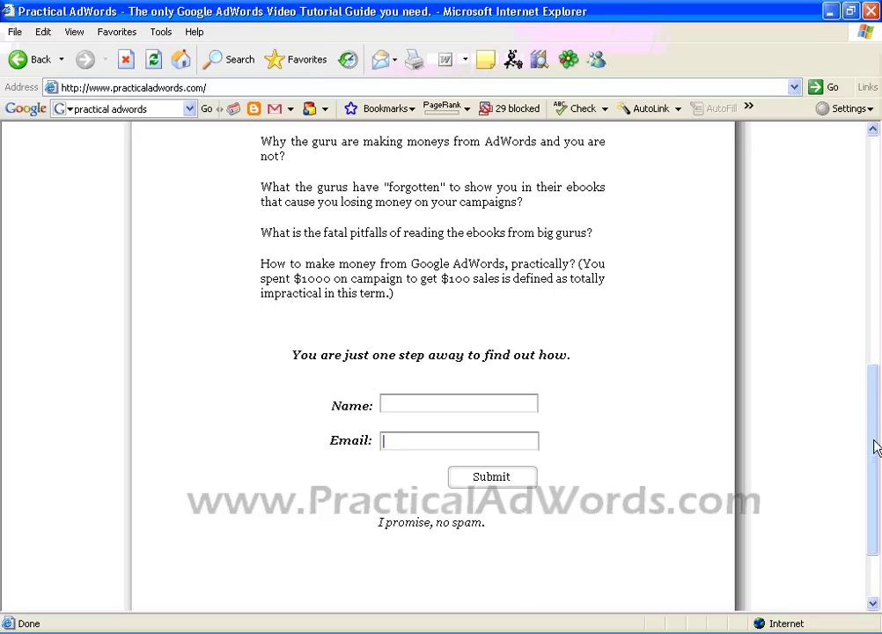
left_click_drag(872, 437, 872, 211)
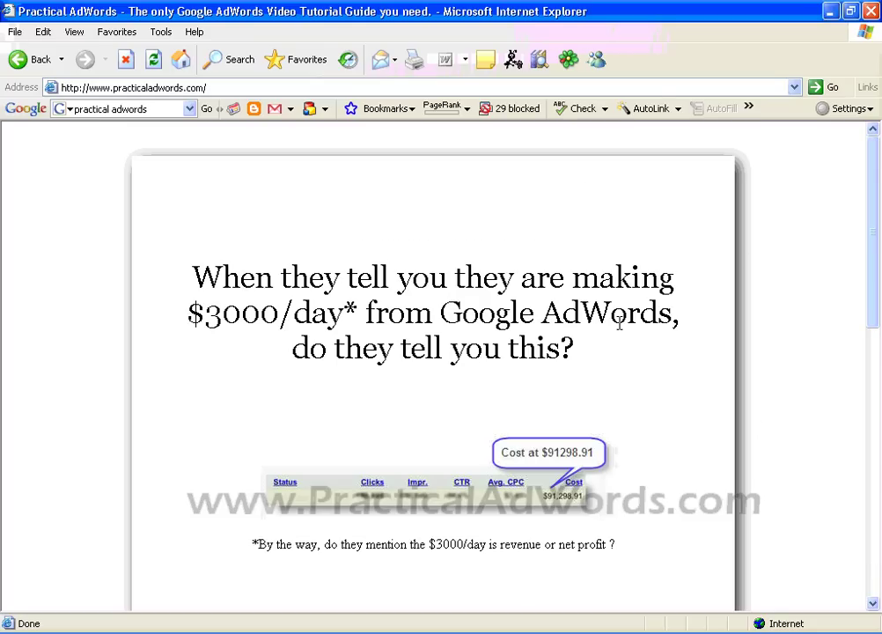